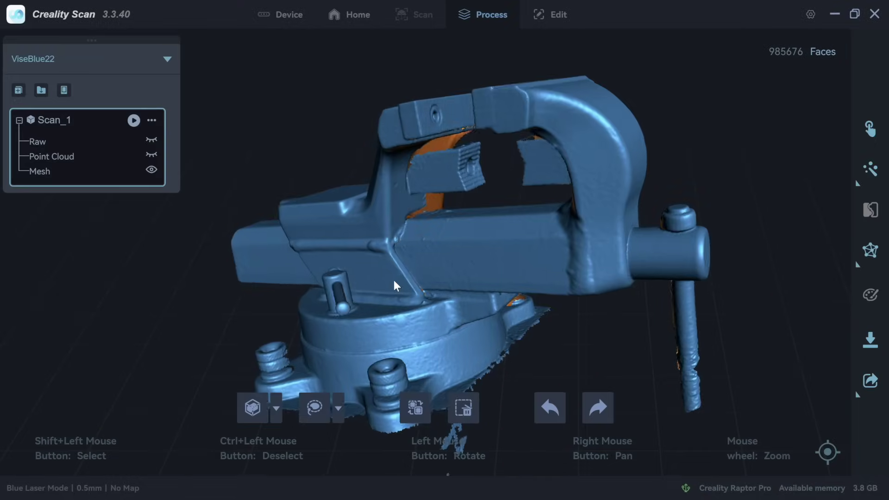
# Orbit the ViseBlue22 vise mesh to view it from another angle.
pyautogui.moveTo(394, 280); pyautogui.dragTo(564, 273)
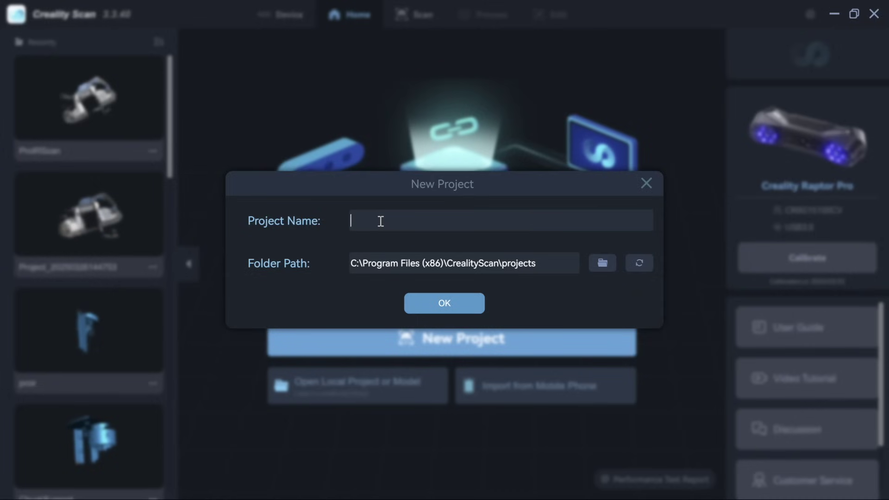
# Confirm creation of the Bandsaw project.
pyautogui.press('Return')
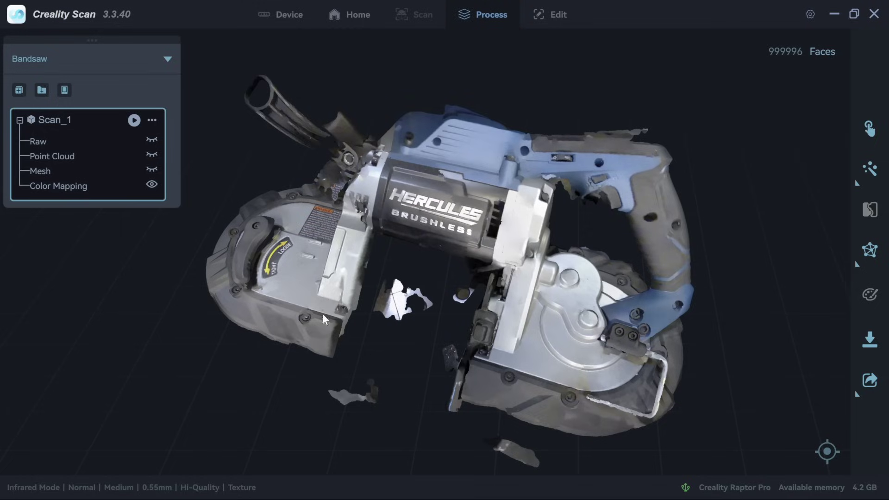
# Turn the bandsaw model to show its right side.
pyautogui.moveTo(643, 365); pyautogui.dragTo(643, 325)
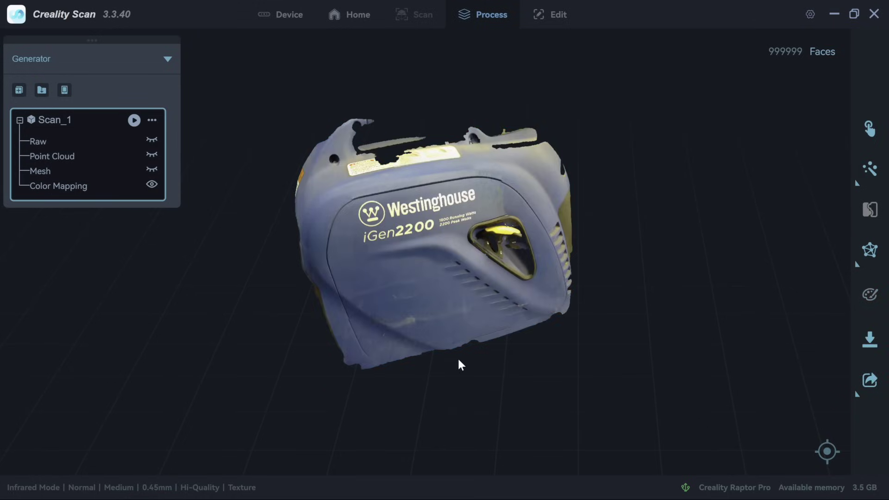
pyautogui.moveTo(429, 310); pyautogui.dragTo(483, 184)
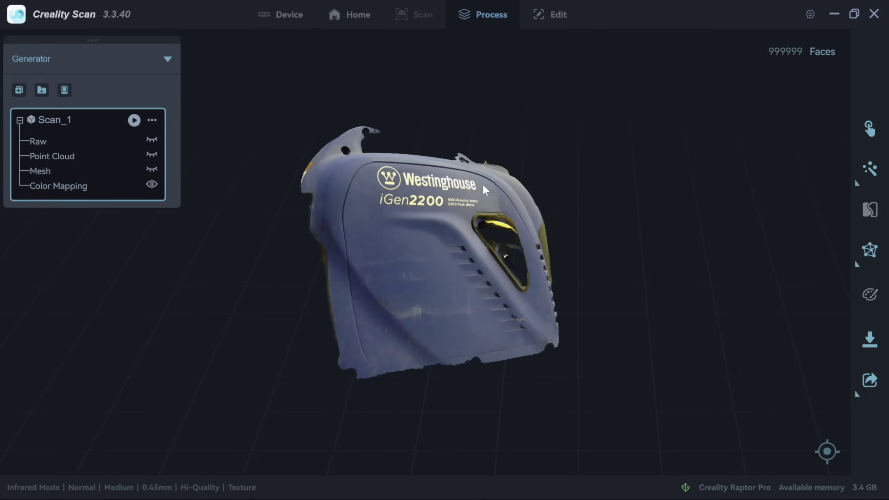
pyautogui.scroll(5, 507, 302)
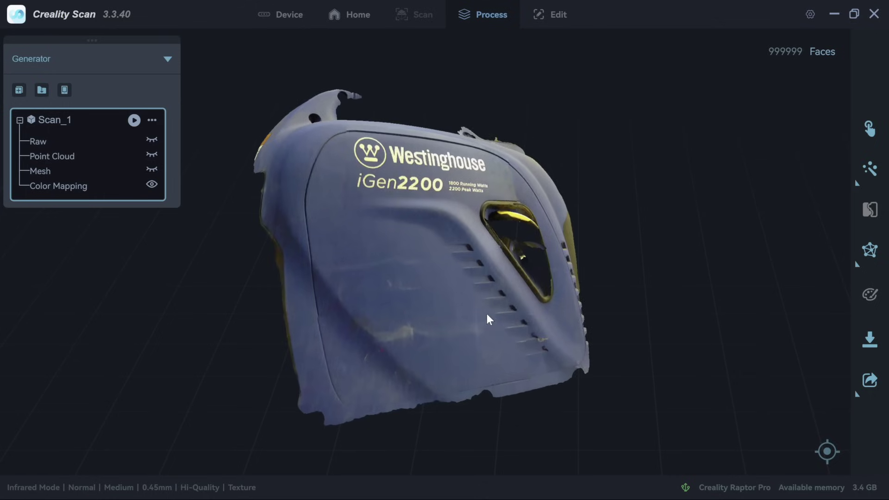
pyautogui.moveTo(487, 314); pyautogui.dragTo(450, 383)
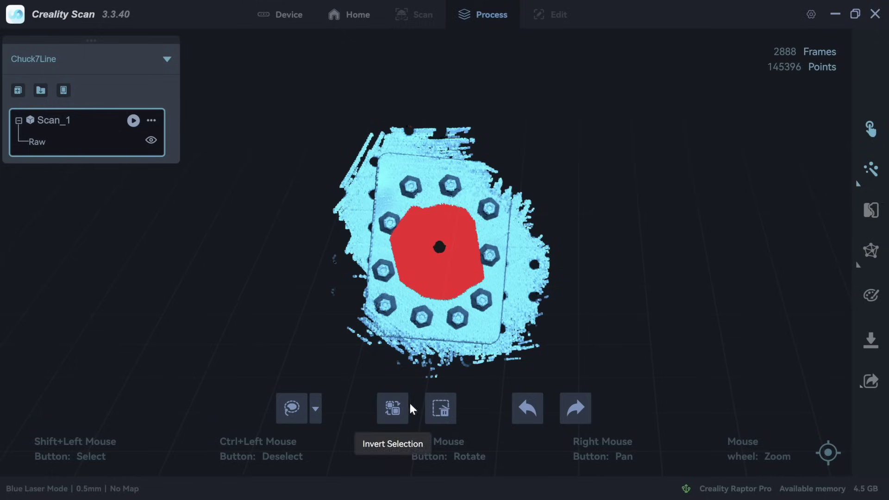
# Invert the selection, delete the background points, and orbit the chuck to inspect its jaws.
pyautogui.click(397, 408)
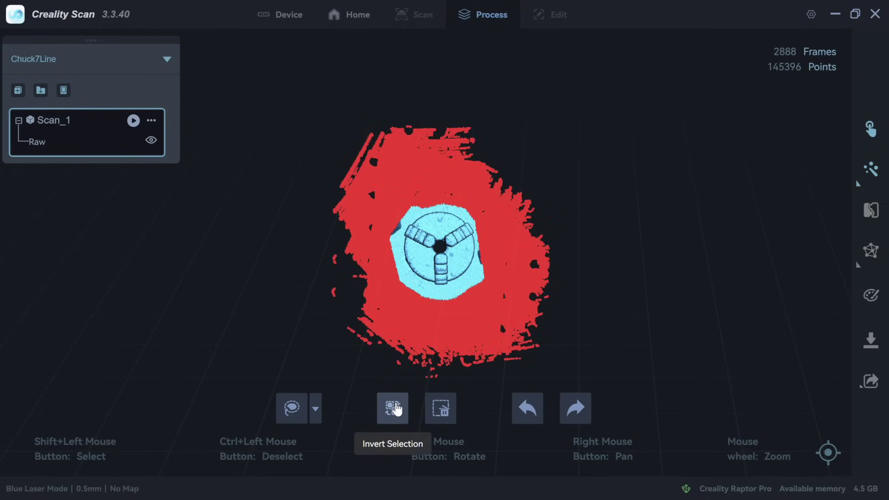
pyautogui.press('Delete')
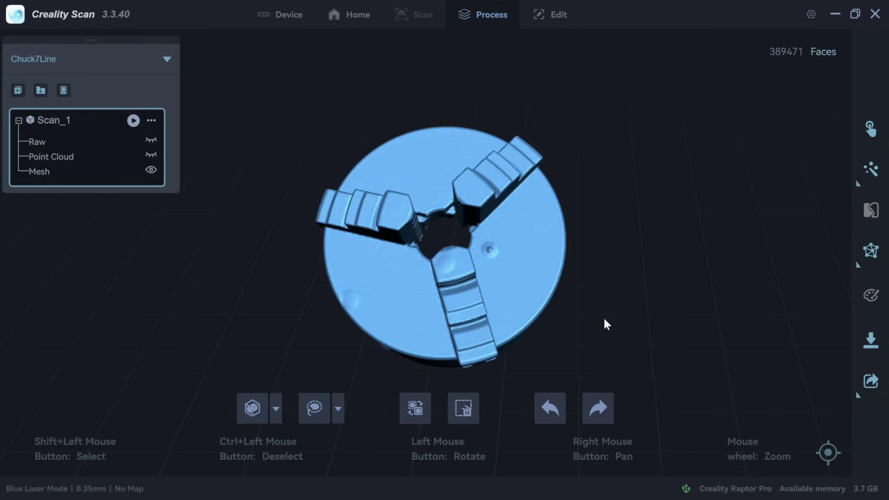
pyautogui.moveTo(607, 324); pyautogui.dragTo(346, 245)
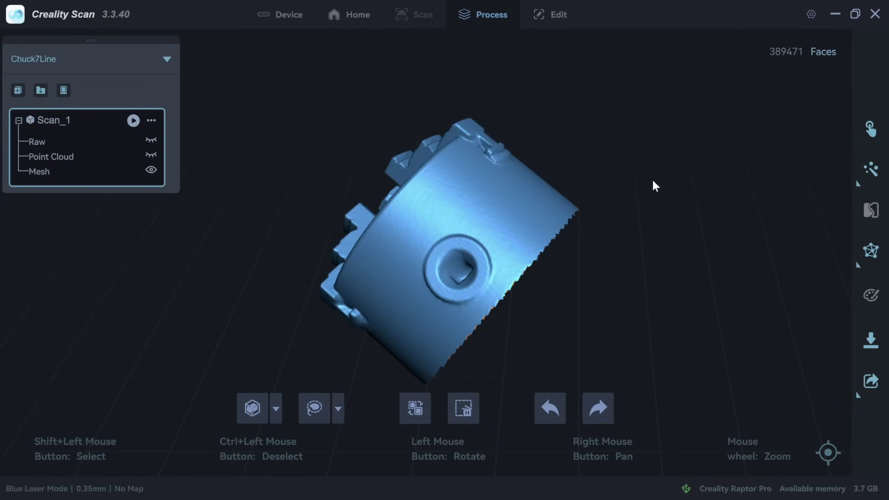
pyautogui.moveTo(653, 185); pyautogui.dragTo(213, 348)
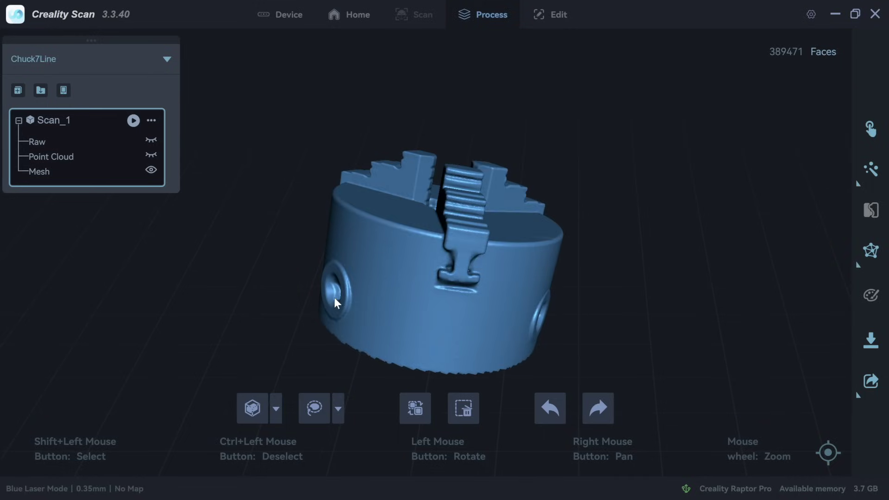
pyautogui.moveTo(589, 301); pyautogui.dragTo(396, 327)
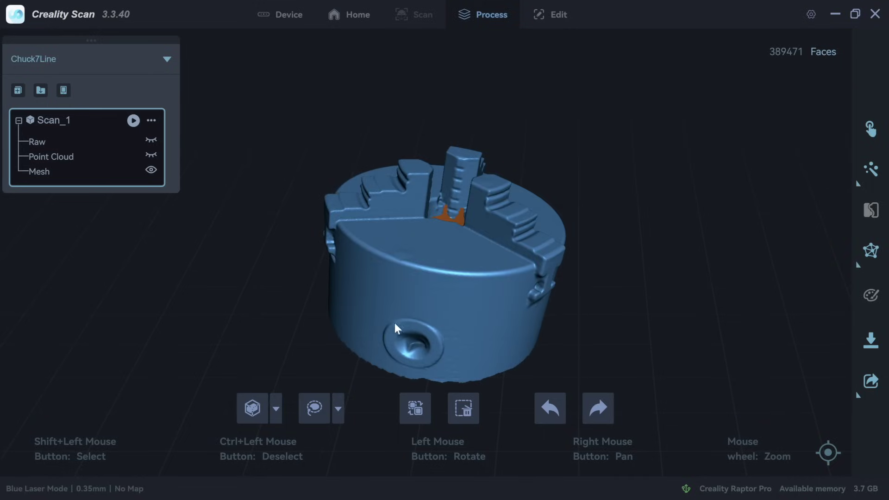
pyautogui.moveTo(595, 291); pyautogui.dragTo(383, 361)
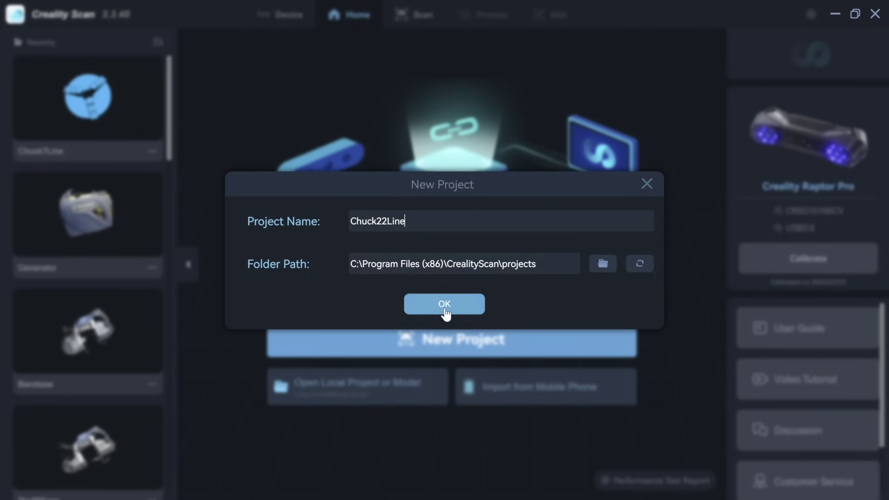
# Create the Chuck22Line project and start scanning the chuck.
pyautogui.click(445, 306)
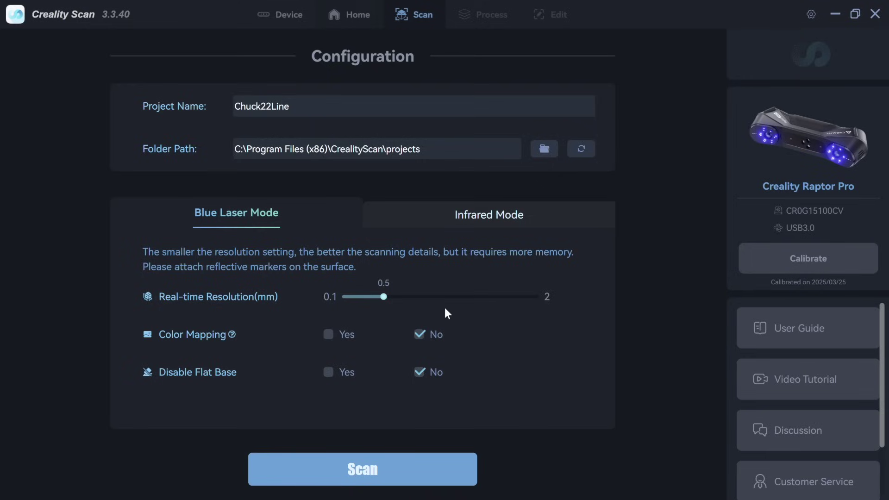
pyautogui.click(346, 468)
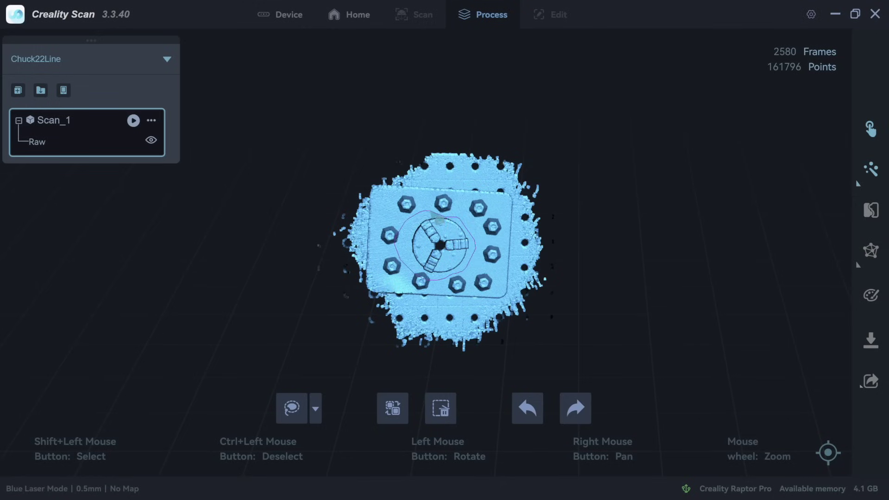
# Keep only the lassoed chuck points, deleting the rest, and rotate the Chuck22Line mesh to inspect it.
pyautogui.keyDown('shift'); pyautogui.moveTo(431, 211); pyautogui.dragTo(432, 212); pyautogui.keyUp('shift')
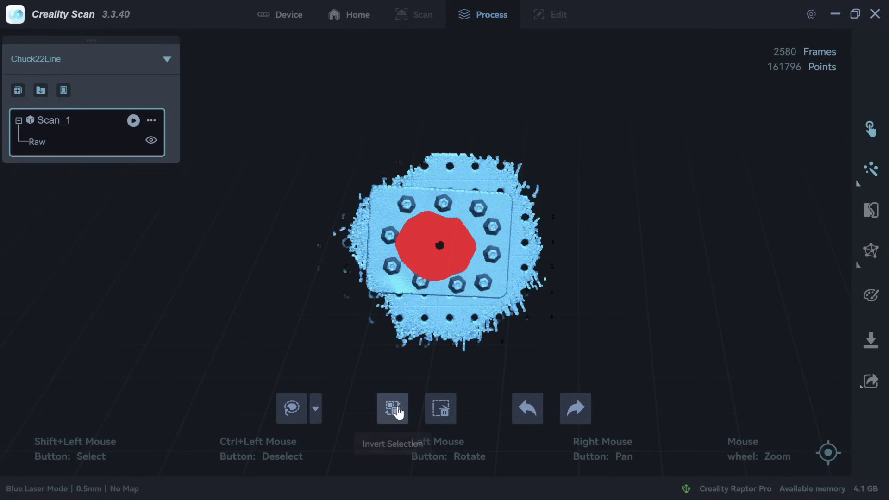
pyautogui.click(393, 409)
pyautogui.press('Delete')
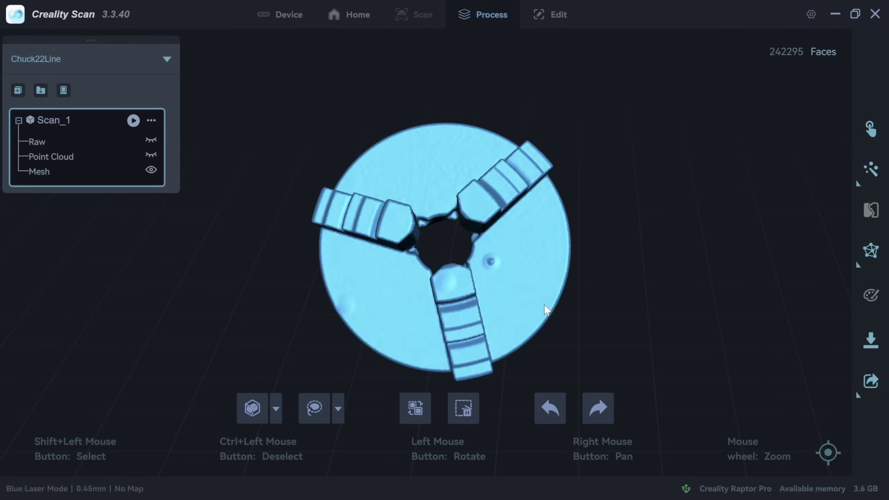
pyautogui.moveTo(610, 327); pyautogui.dragTo(338, 282)
pyautogui.moveTo(675, 102); pyautogui.dragTo(457, 264)
pyautogui.moveTo(524, 123); pyautogui.dragTo(551, 116)
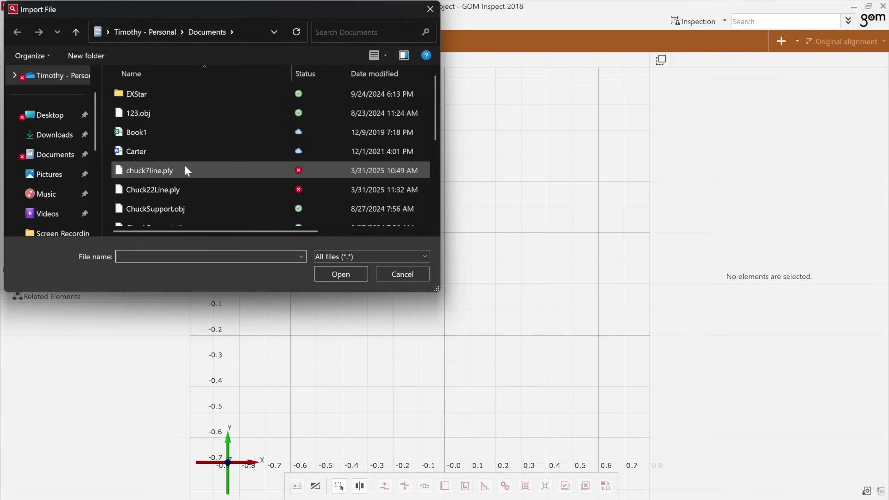
# Import chuck7line.ply from the Documents folder.
pyautogui.click(178, 169)
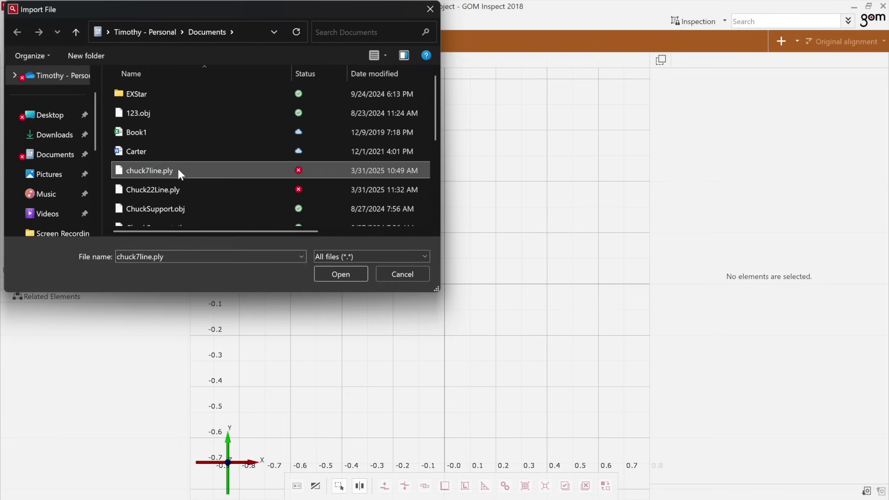
pyautogui.click(359, 274)
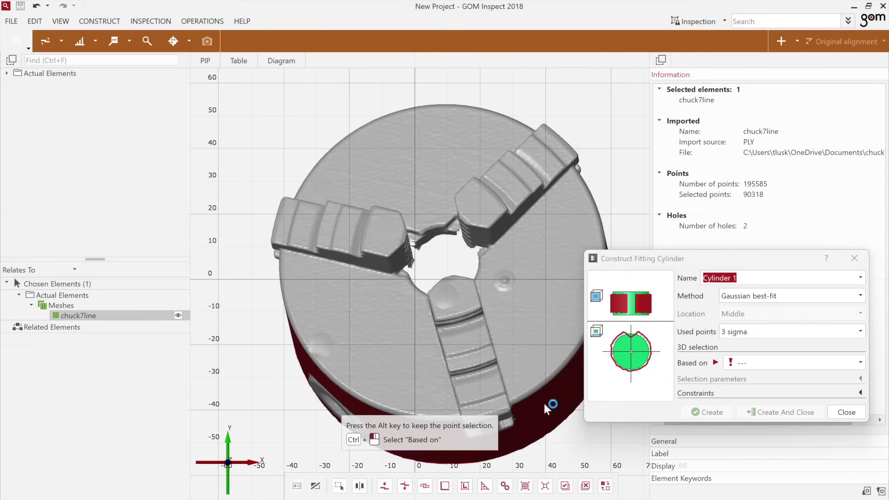
# Finish Cylinder 1 on the chuck7line scan and add a Diameter check to it.
pyautogui.click(852, 412)
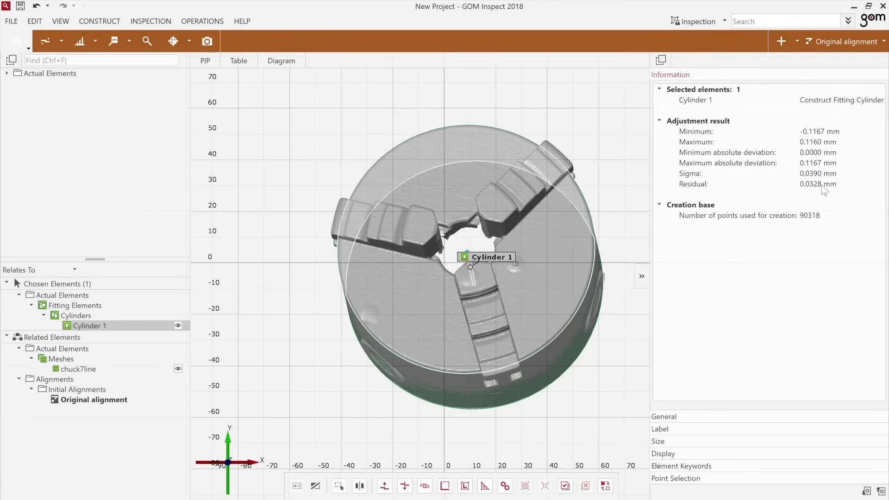
pyautogui.rightClick(384, 417)
pyautogui.click(457, 389)
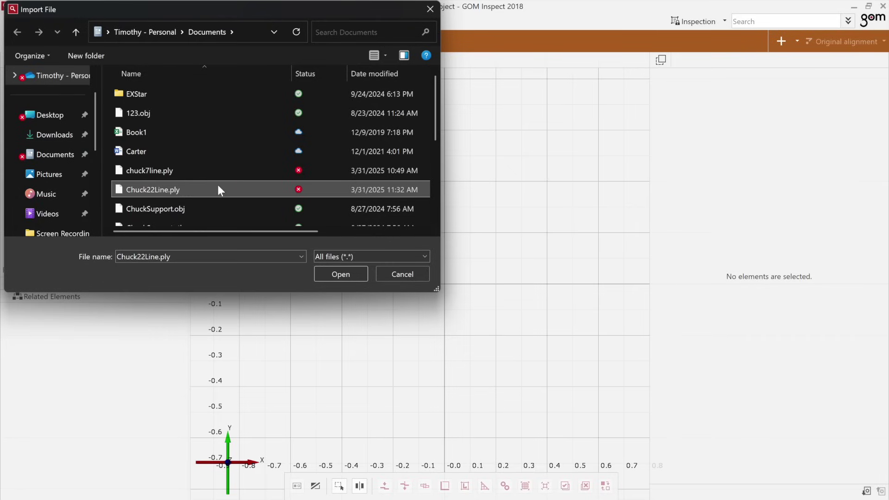
# Import Chuck22Line.ply, create a fitting cylinder on it, and add a Diameter check (~100.13 mm).
pyautogui.click(345, 274)
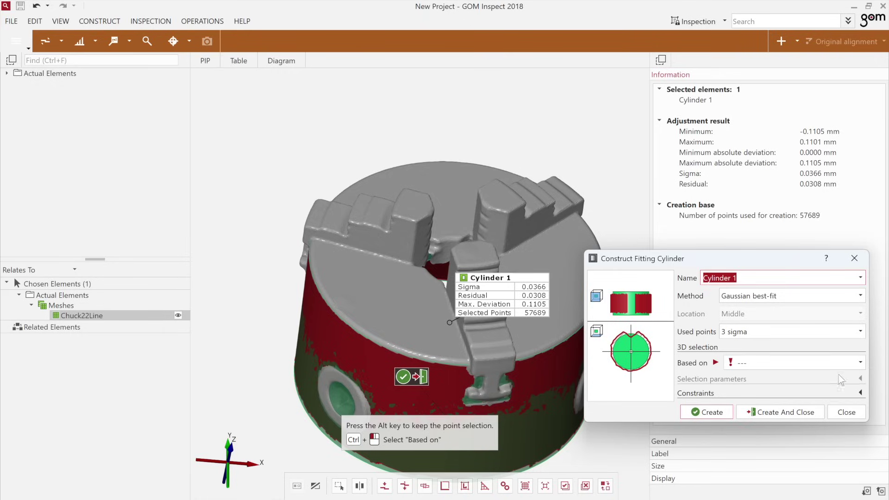
pyautogui.click(805, 415)
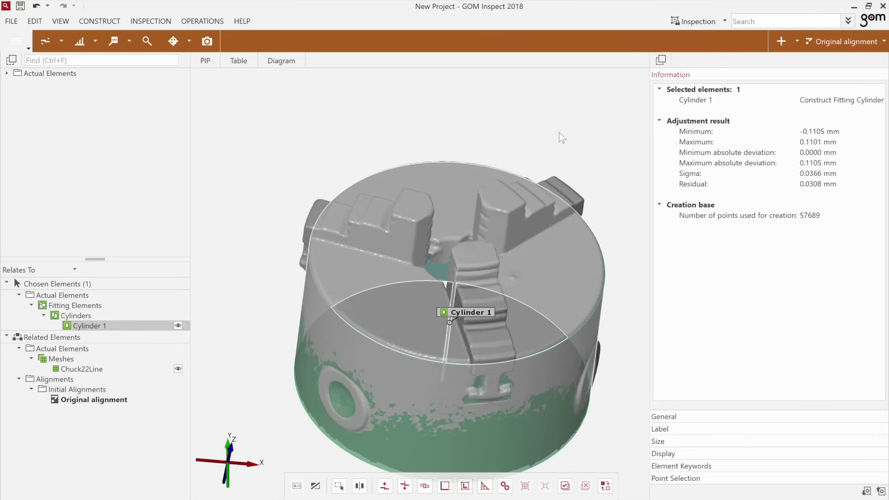
pyautogui.rightClick(269, 350)
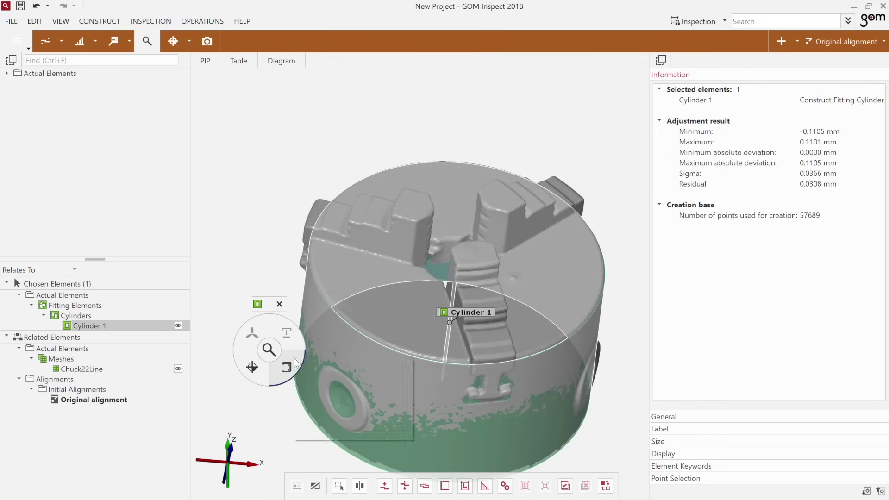
pyautogui.moveTo(287, 366)
pyautogui.click(348, 397)
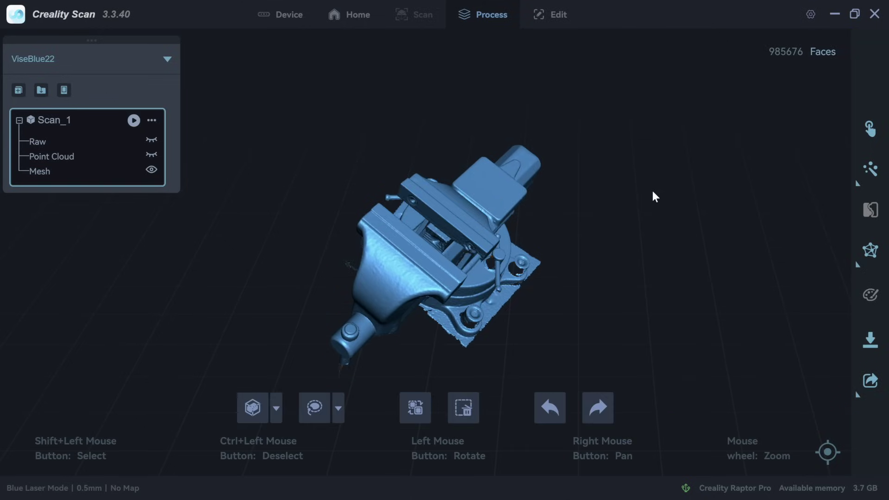
pyautogui.moveTo(653, 193); pyautogui.dragTo(363, 323)
pyautogui.moveTo(418, 309); pyautogui.dragTo(569, 306)
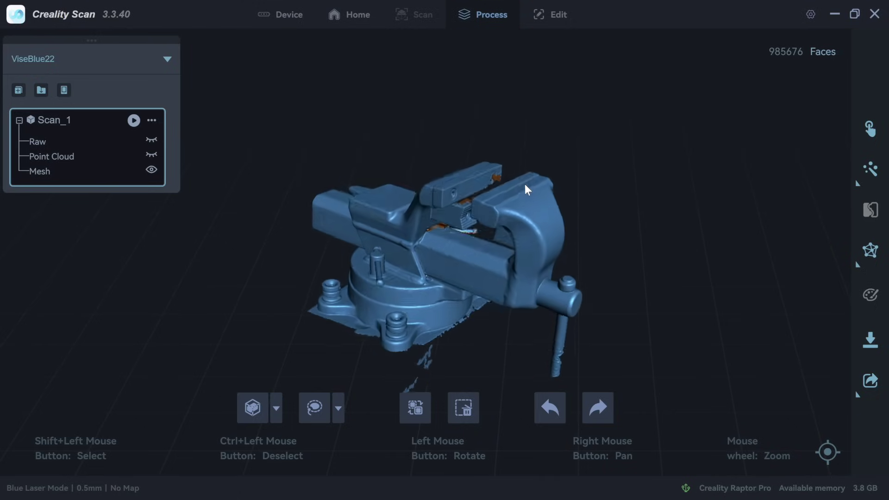
pyautogui.moveTo(527, 189)
pyautogui.mouseDown()
pyautogui.moveTo(540, 142)
pyautogui.moveTo(533, 175)
pyautogui.mouseUp()
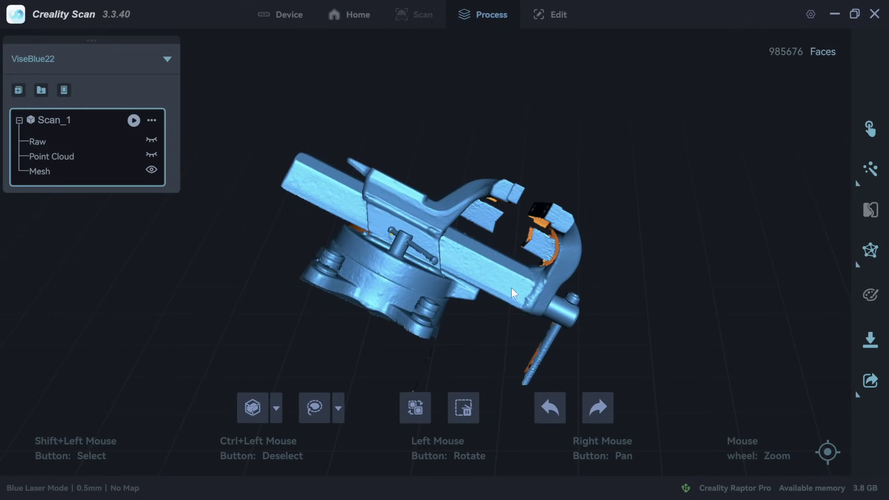
pyautogui.scroll(3, 506, 279)
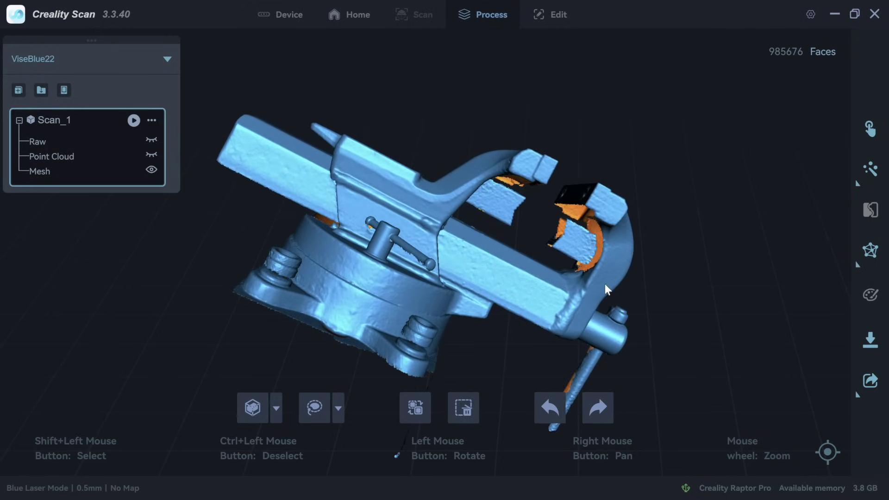
pyautogui.moveTo(606, 290); pyautogui.dragTo(630, 199)
pyautogui.moveTo(434, 200); pyautogui.dragTo(364, 323)
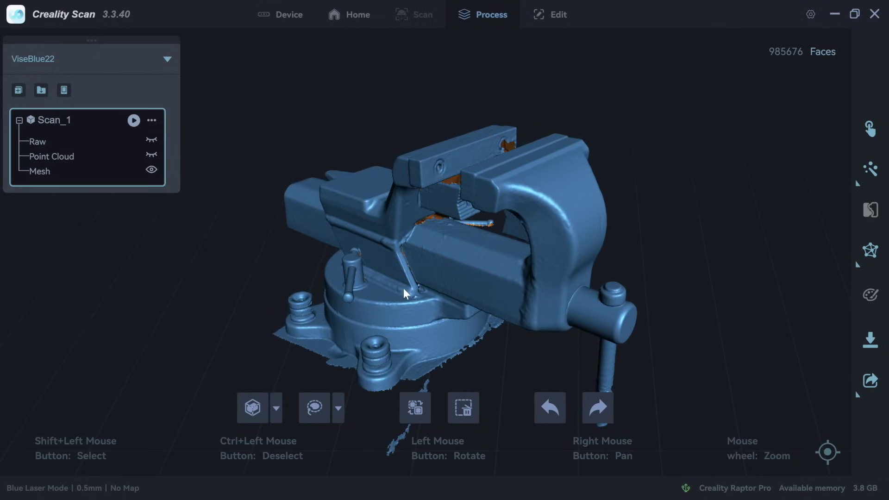
pyautogui.moveTo(405, 294); pyautogui.dragTo(546, 263)
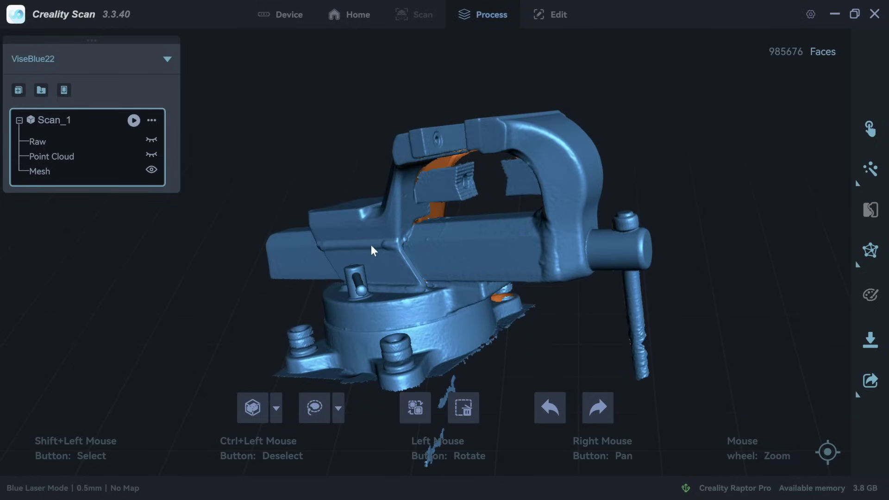
pyautogui.moveTo(406, 290); pyautogui.dragTo(410, 247)
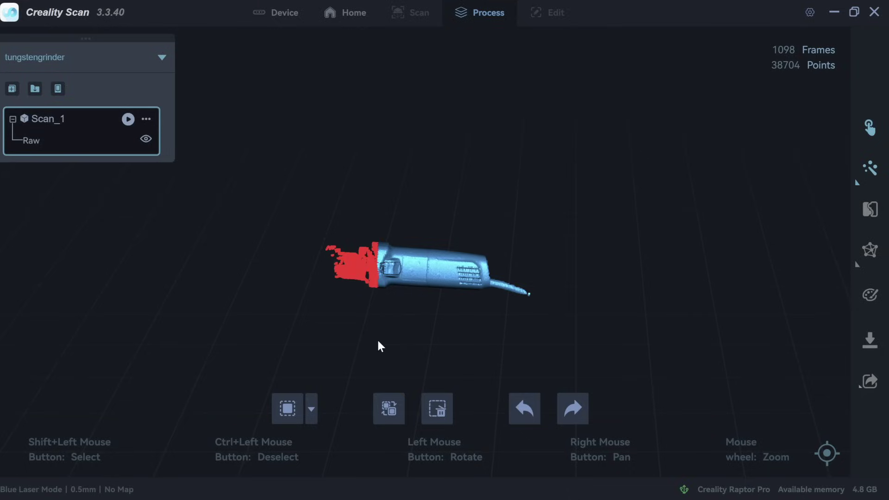
# Delete the grinder's front stray points, run One-Click Process with defaults, and rotate the mesh.
pyautogui.press('Delete')
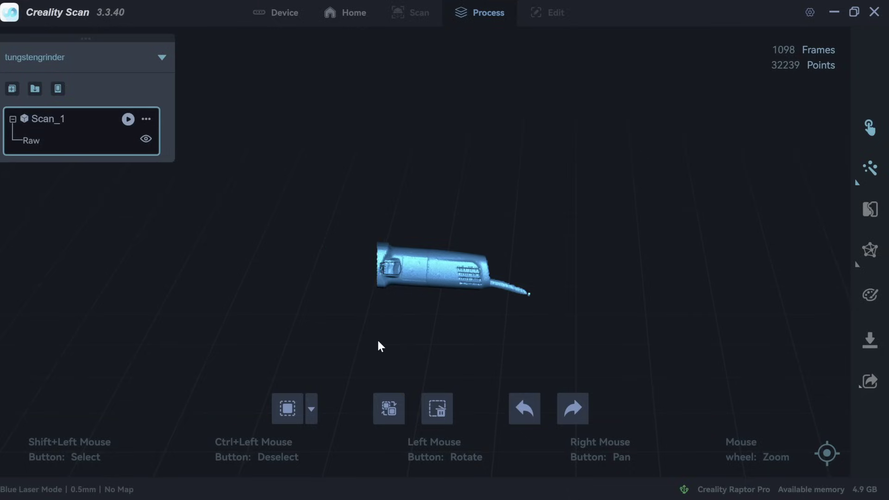
pyautogui.click(869, 127)
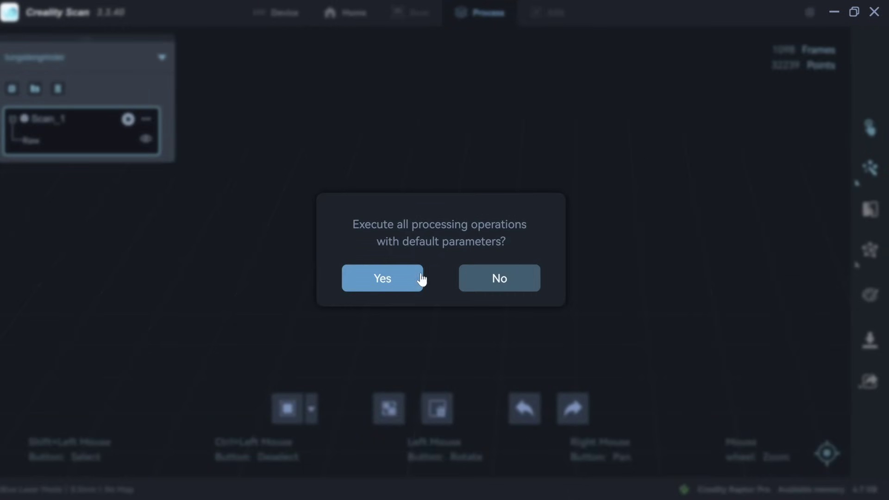
pyautogui.click(399, 277)
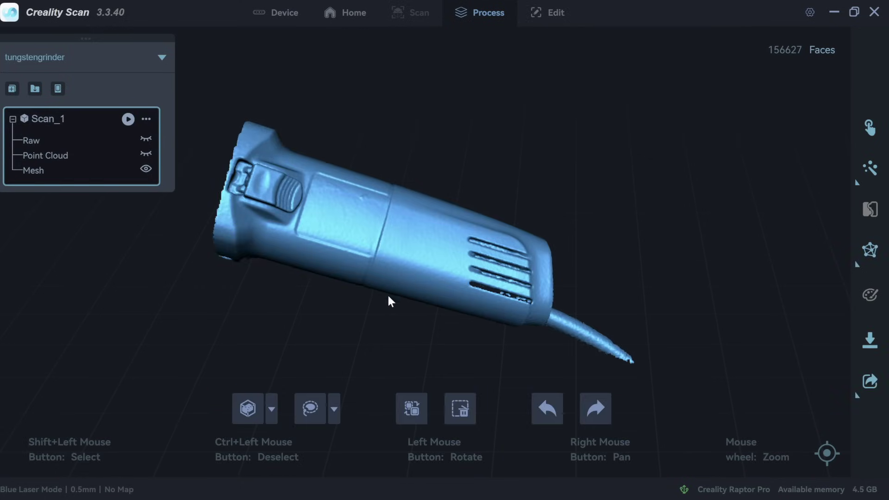
pyautogui.moveTo(389, 300); pyautogui.dragTo(383, 374)
pyautogui.moveTo(382, 168); pyautogui.dragTo(352, 153)
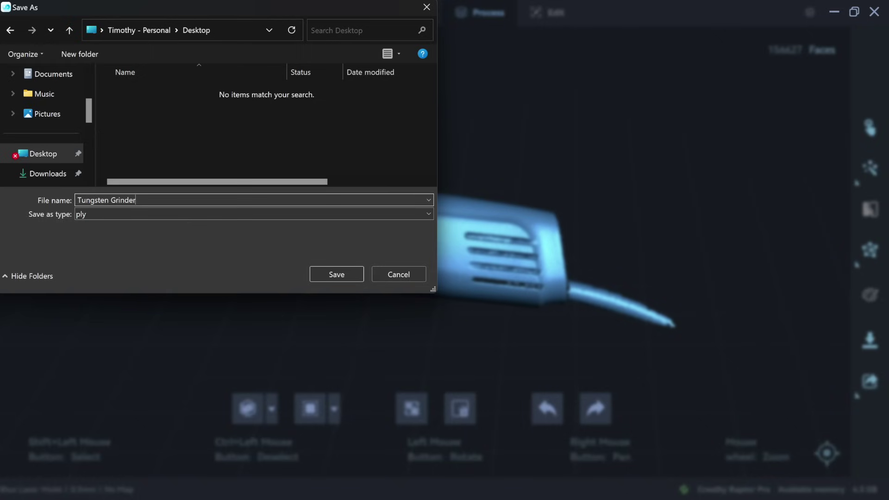
# Save the grinder mesh as 'Tungsten Grinder' ply on the Desktop, then inspect it in Fusion.
pyautogui.click(345, 274)
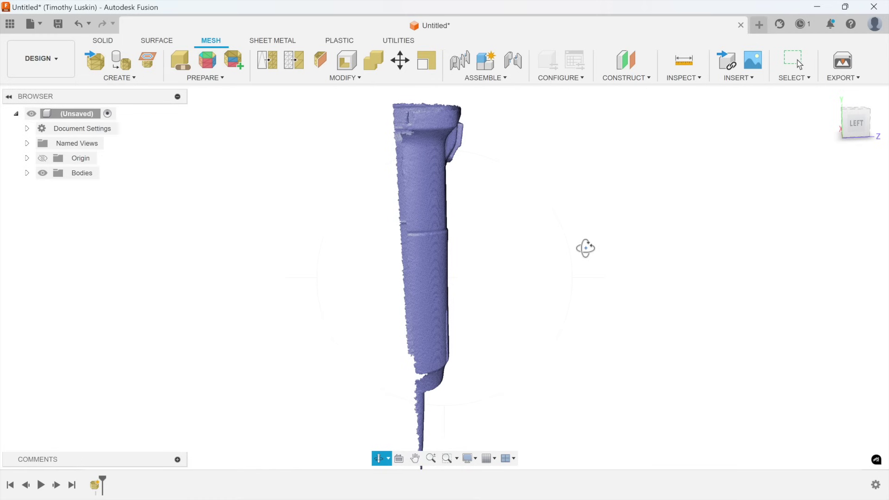
pyautogui.moveTo(585, 248); pyautogui.dragTo(580, 268)
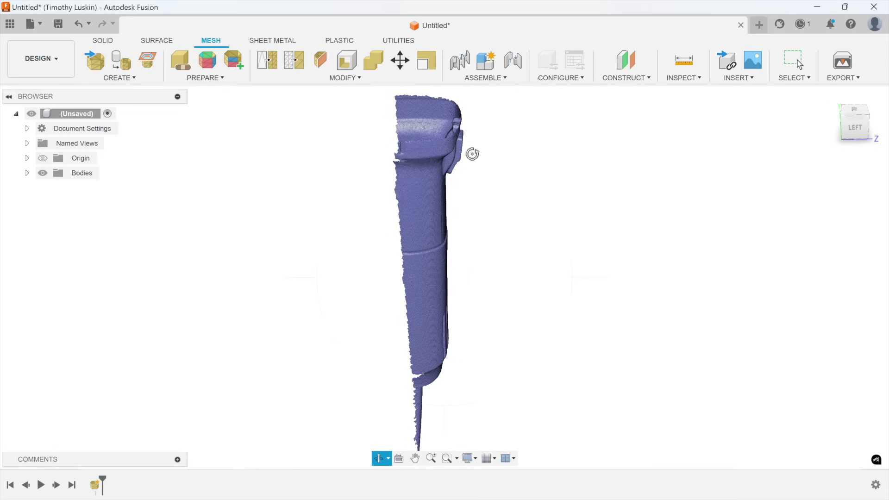